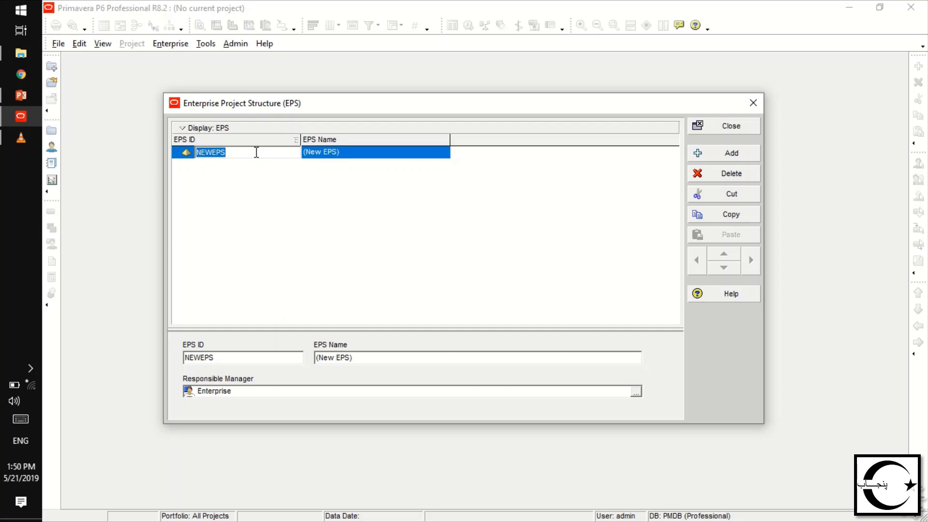
Give the top-level EPS element the ID PC and the name Punjab Construction Company
type("P")
type("C")
type("P")
type("un")
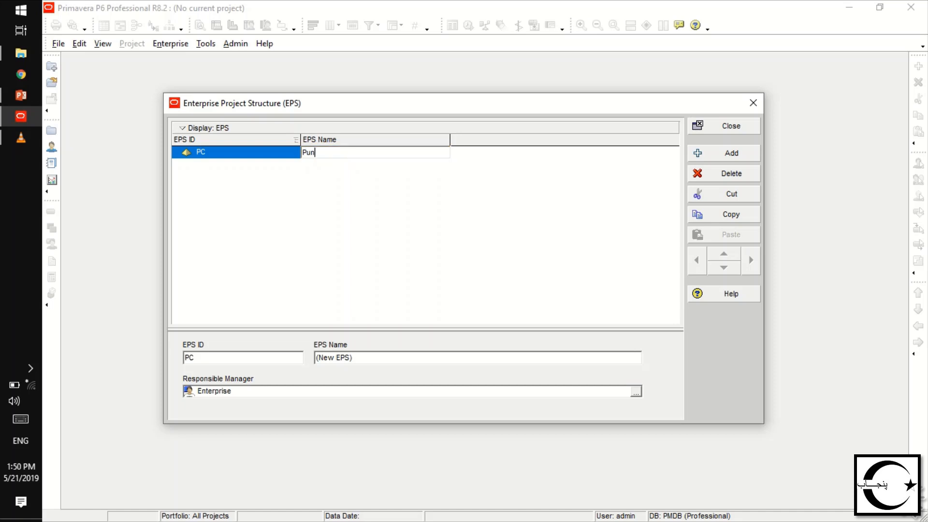
type("jab Construction Company")
Add an EPS element under Punjab Construction Company with the ID CW and the name Civil Works
left_click(724, 156)
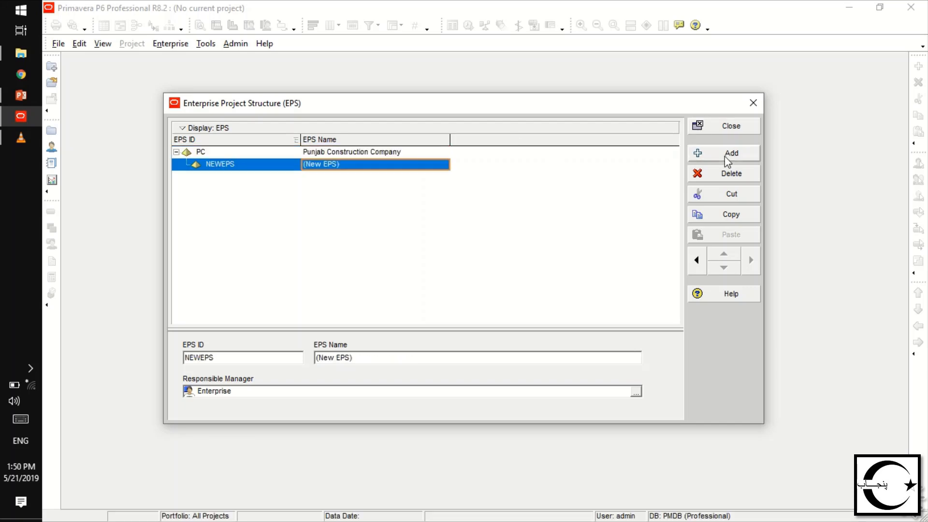
left_click(261, 169)
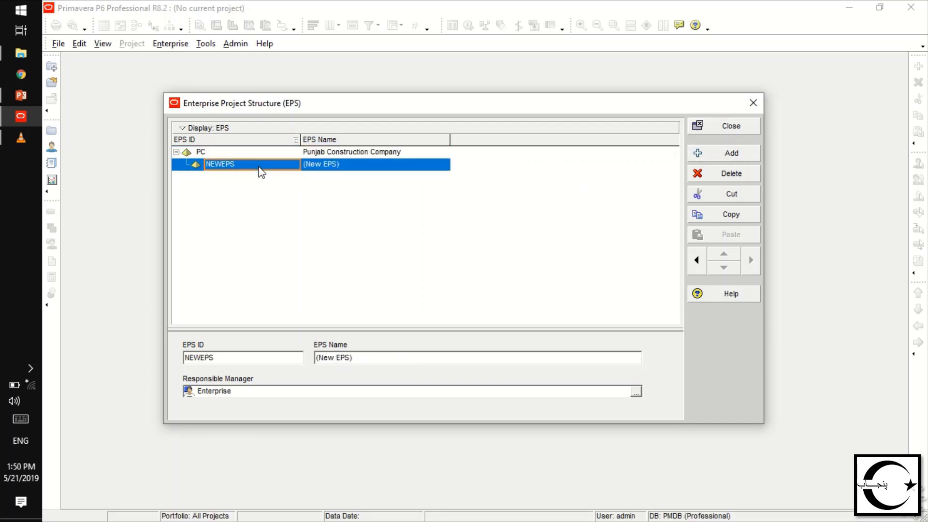
type("CW")
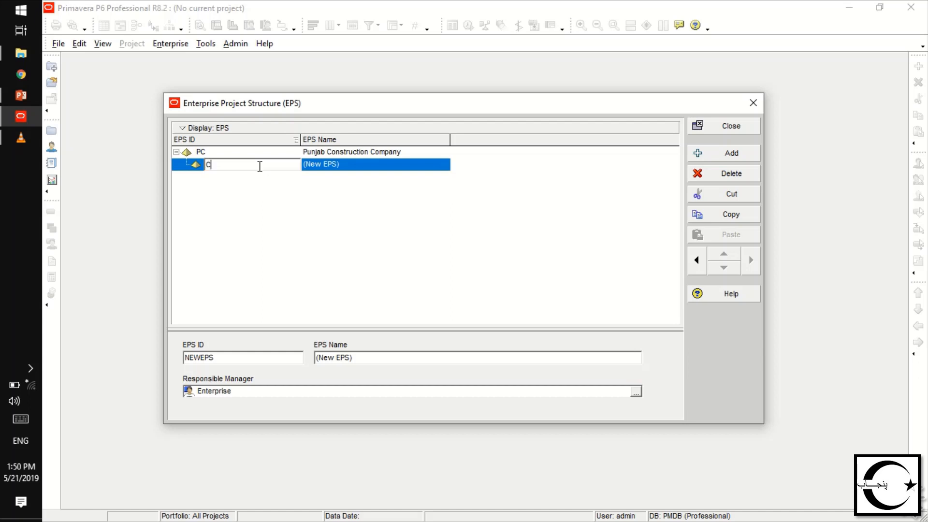
left_click(339, 164)
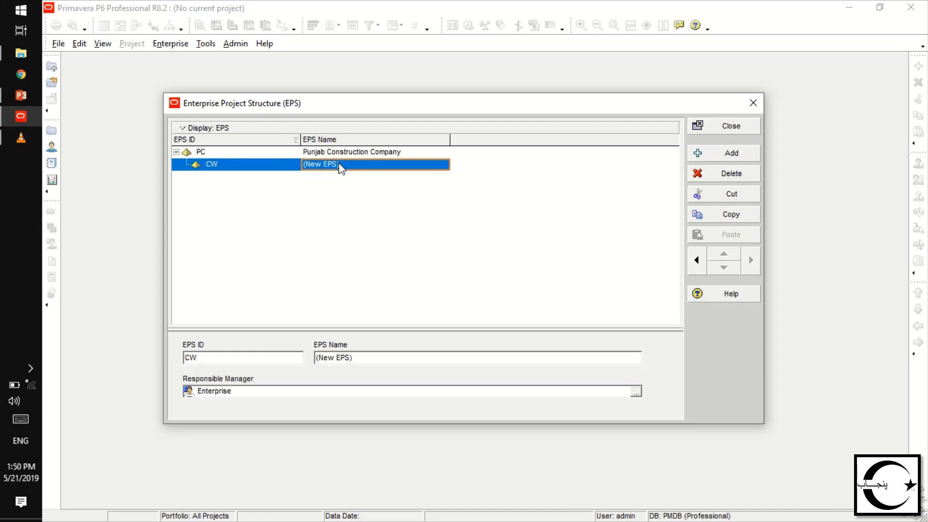
type("C")
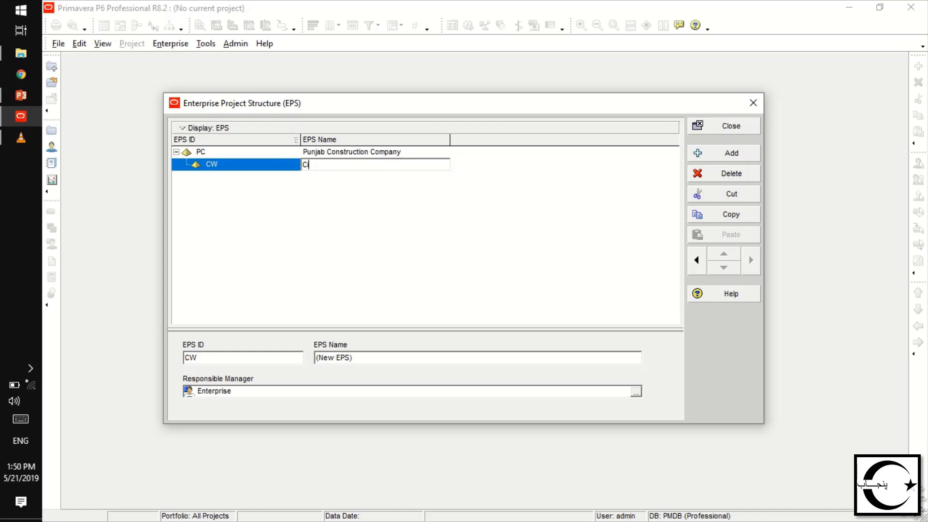
type("ivil Works")
Add a second EPS element at the Civil Works level with the ID MW and the name Mechanical Works
left_click(731, 154)
left_click(243, 177)
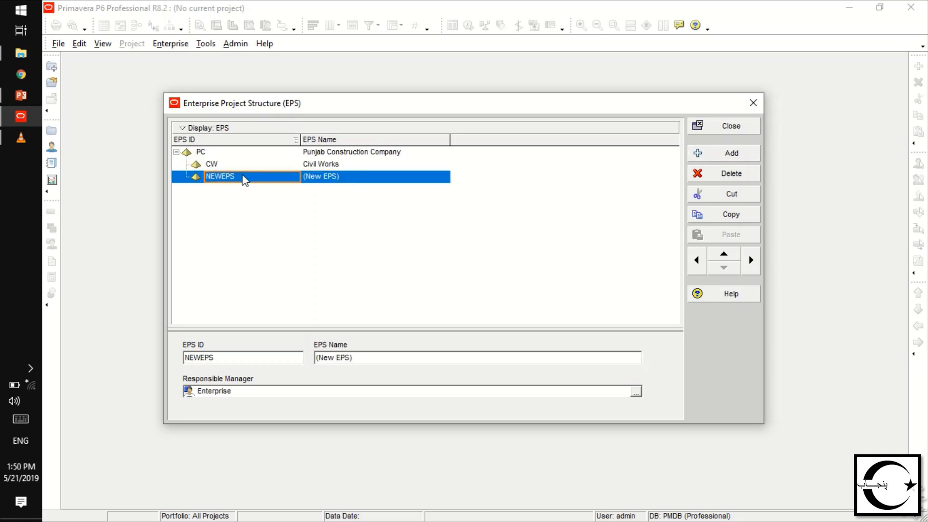
type("MW")
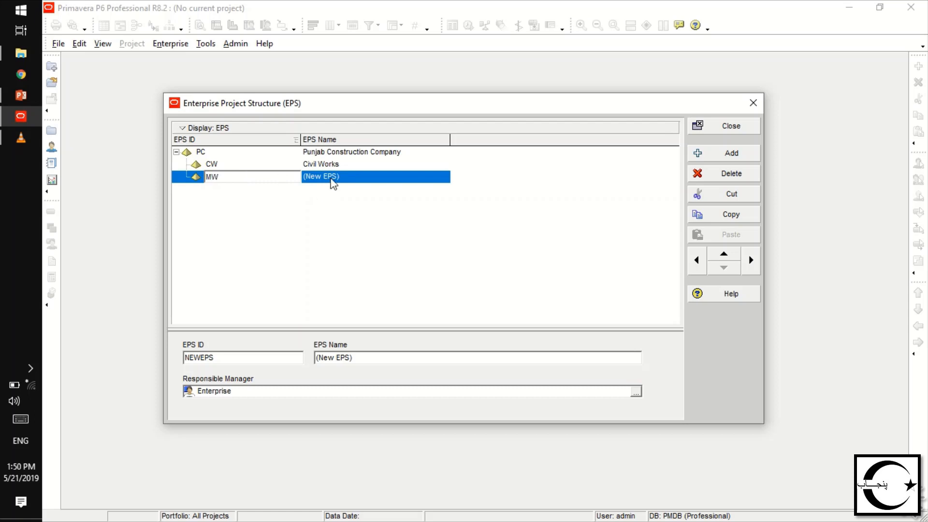
left_click(333, 179)
type("Mechan")
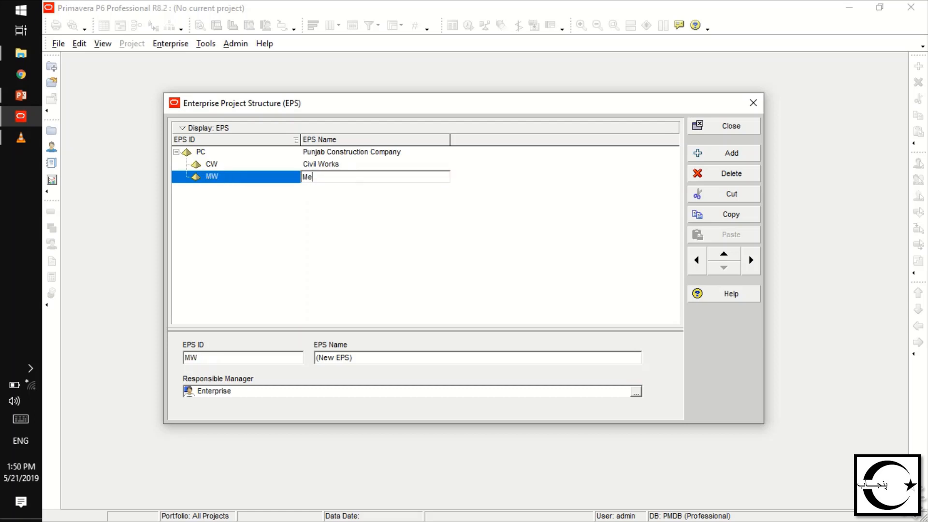
type("ical Works")
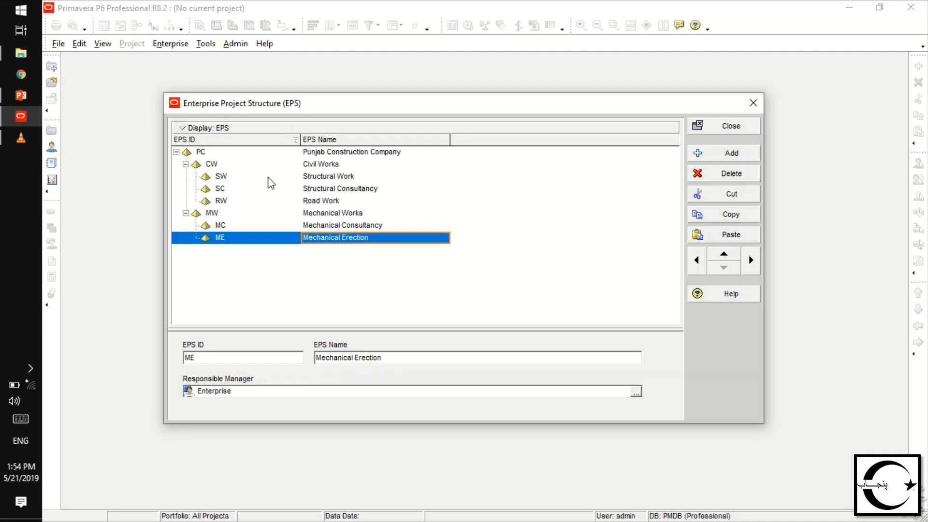
View the enterprise project structure as a chart and close its window
left_click(215, 130)
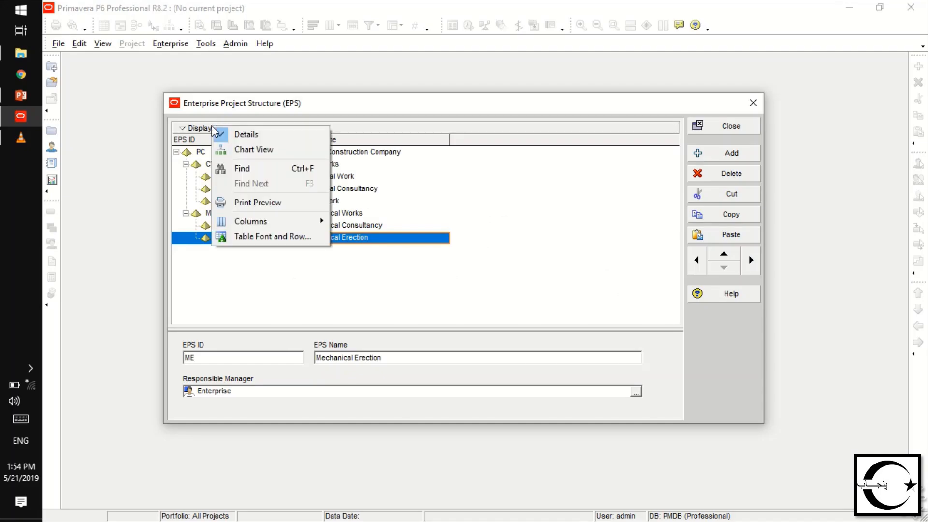
left_click(249, 150)
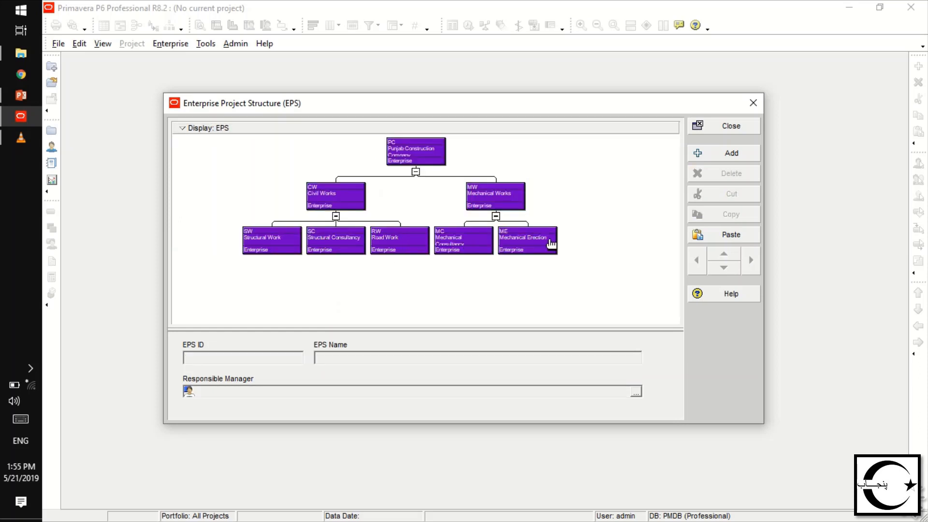
left_click(714, 126)
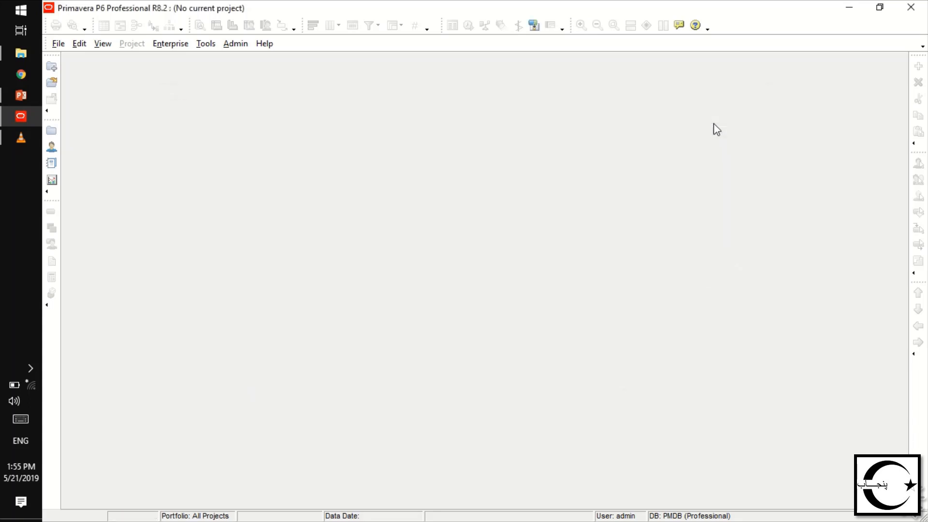
Open the Organizational Breakdown Structure and rename the root Enterprise element as MD Punjab Construction Company
left_click(165, 43)
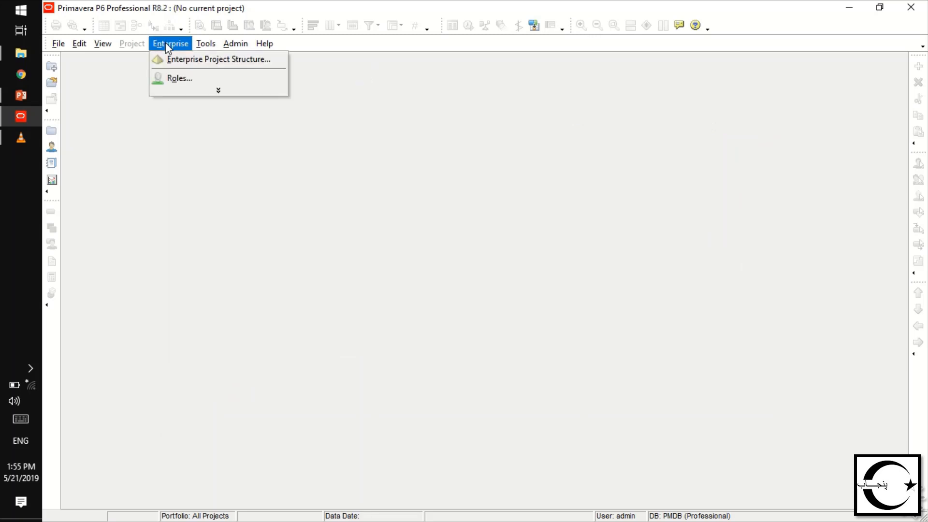
left_click(219, 91)
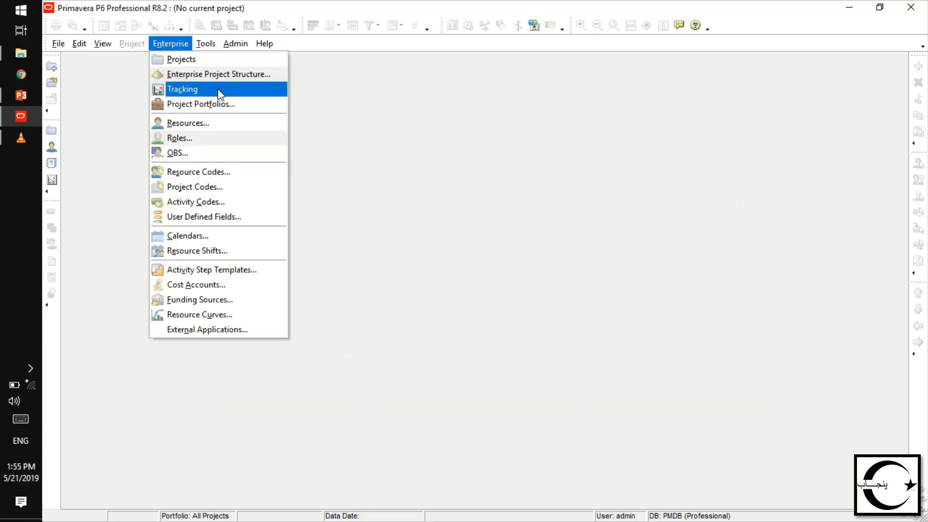
left_click(180, 155)
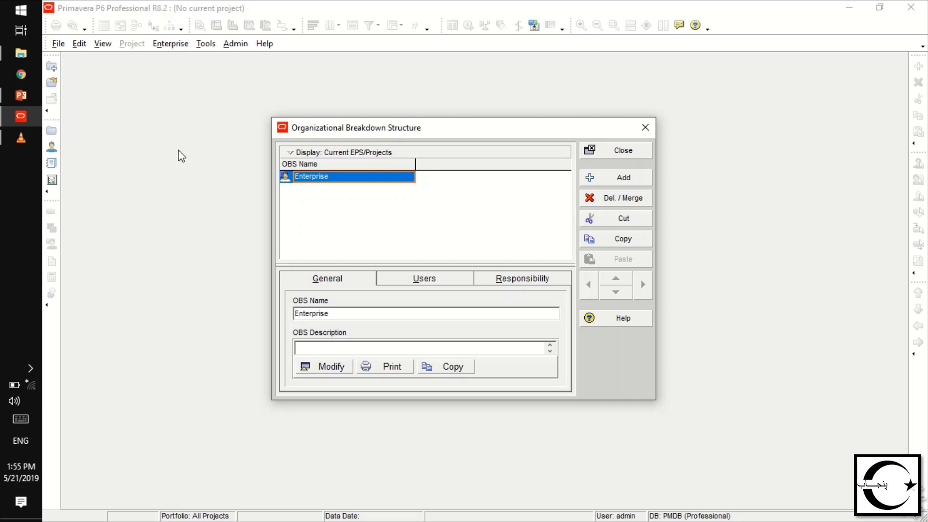
left_click(352, 176)
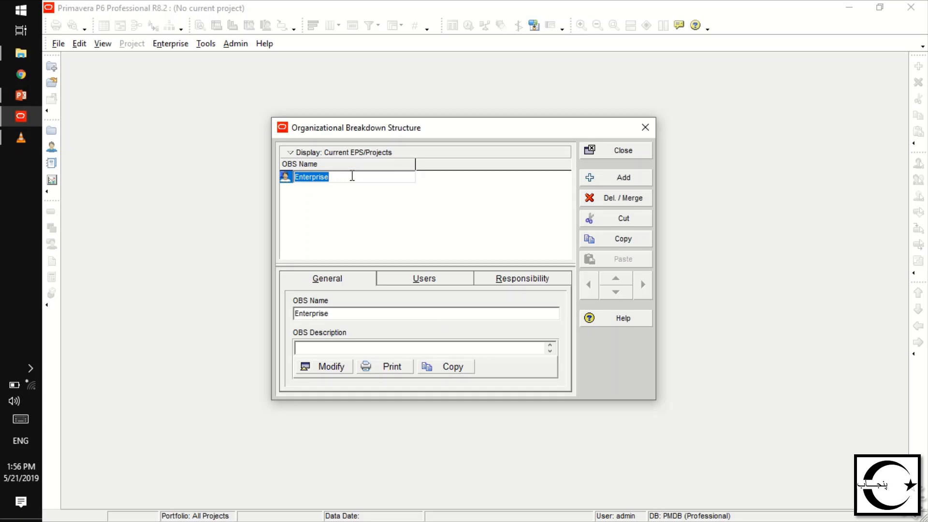
type("MD")
type("Punjab Construction Company")
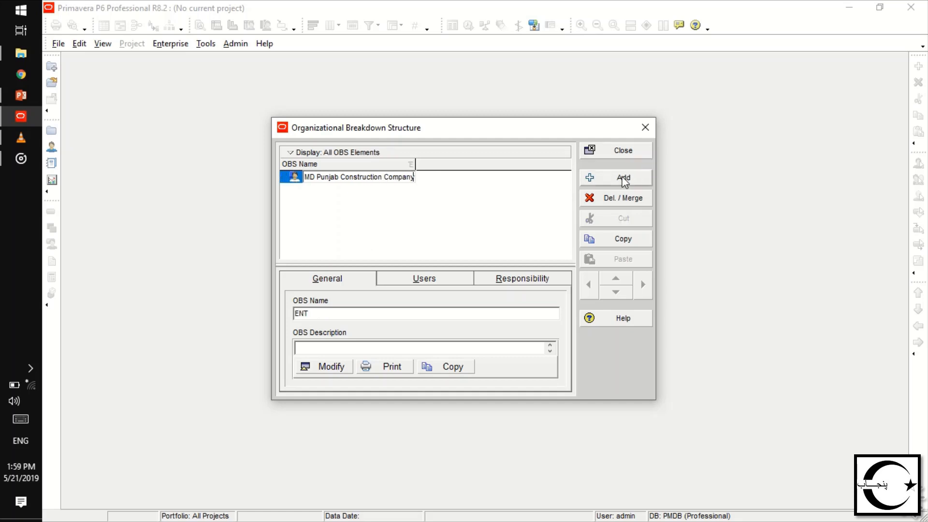
Add two OBS elements under MD Punjab Construction Company and name them MD Civil and MD Mechanical
left_click(623, 179)
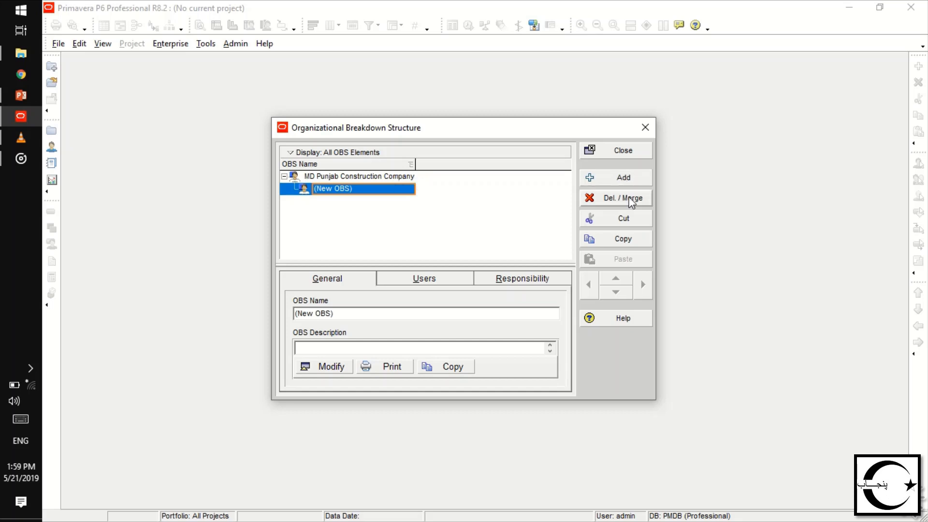
left_click(623, 179)
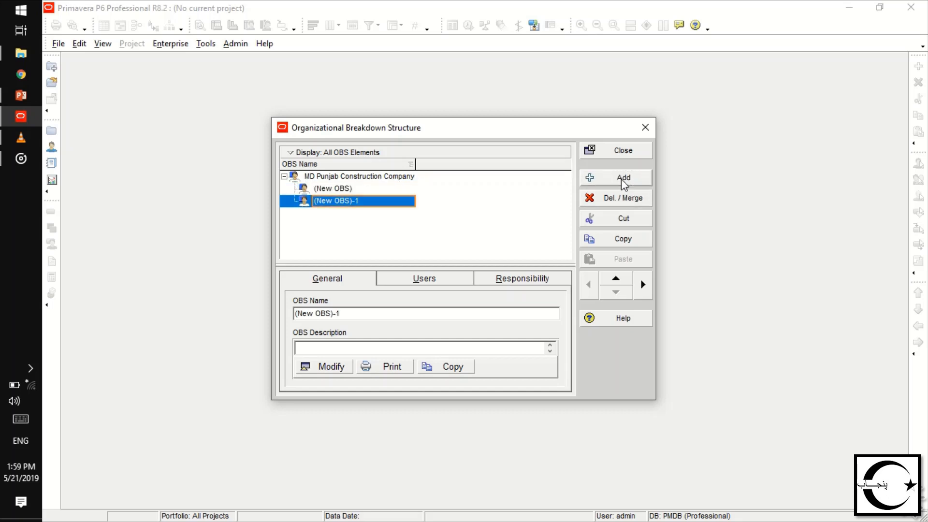
left_click(348, 189)
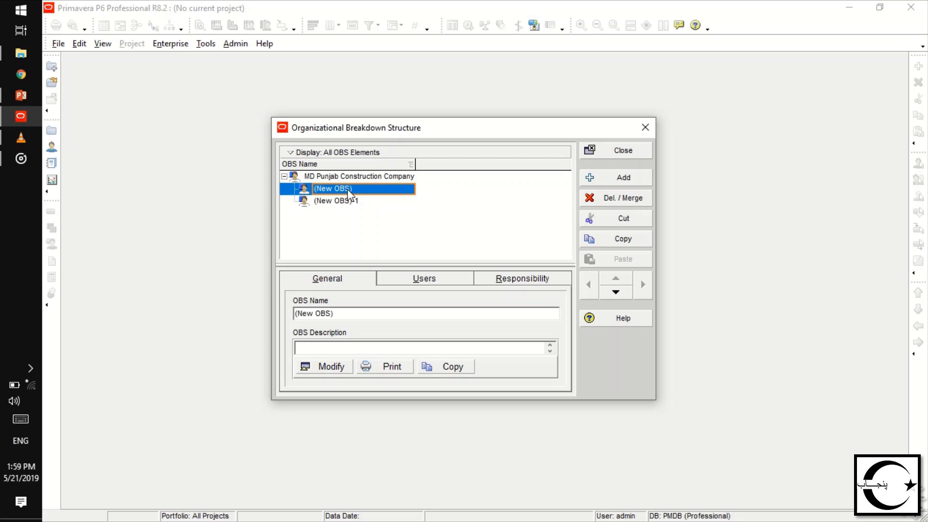
type("MD")
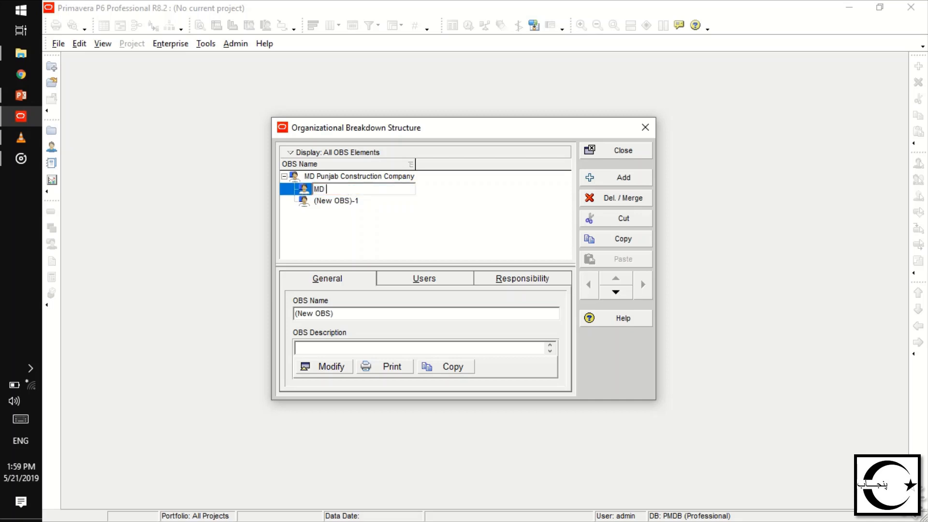
type(" Civil")
left_click(350, 202)
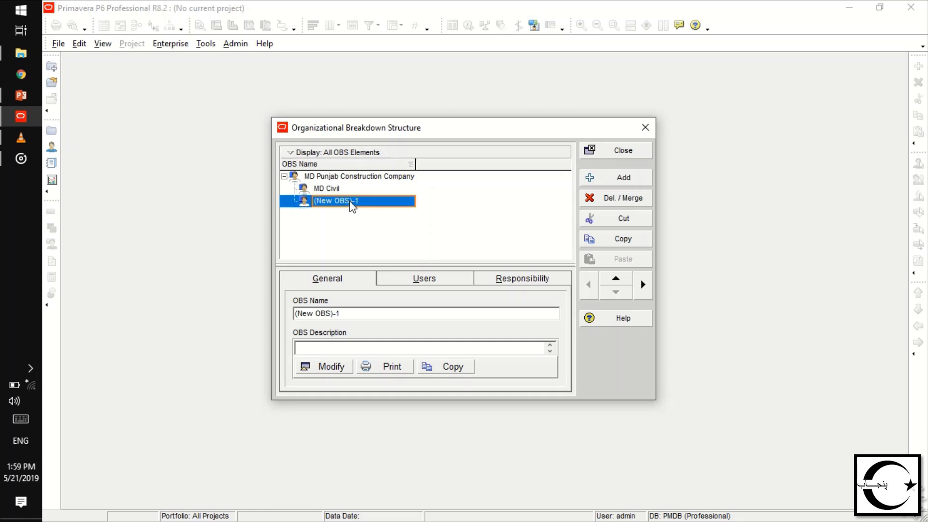
type("MD Mechanical")
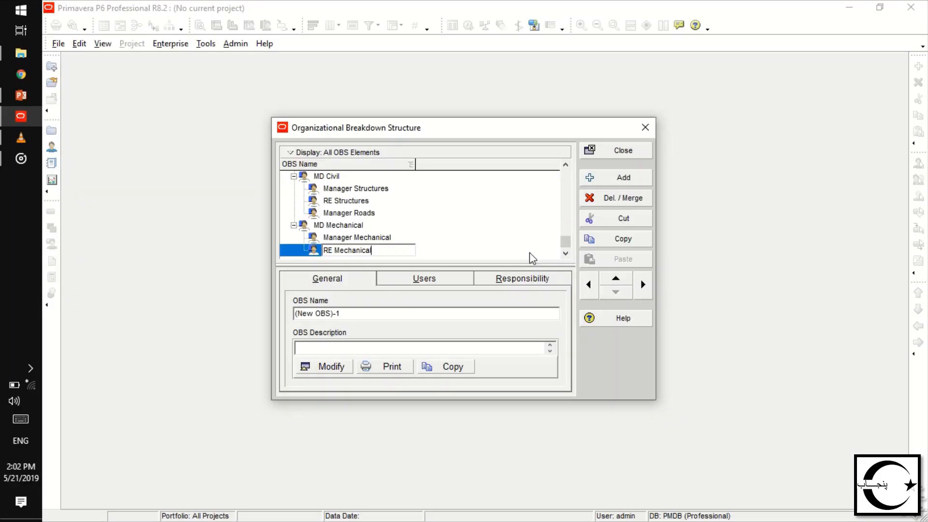
Move RE Mechanical above Manager Mechanical in the OBS, and check the structure as a chart before closing it
left_click(627, 287)
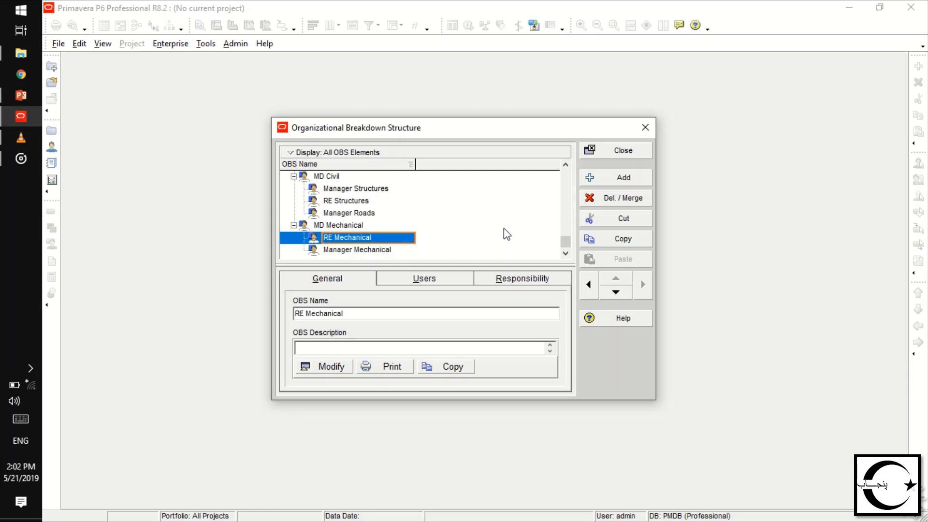
left_click(325, 155)
mouse_move(380, 286)
left_click(366, 179)
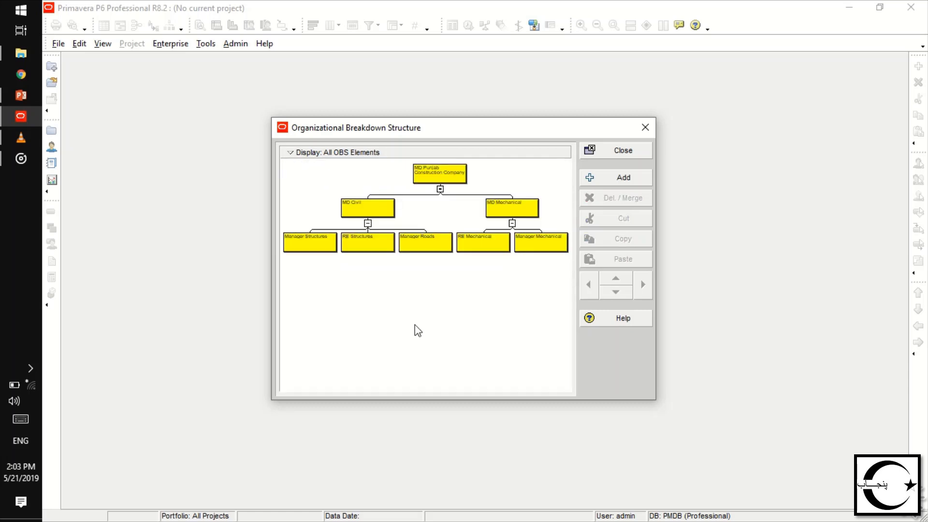
left_click(608, 146)
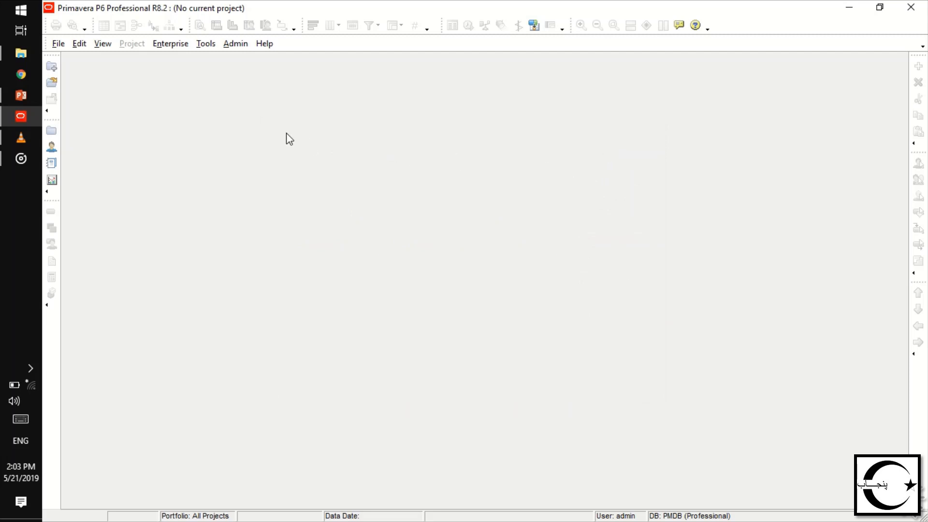
Reopen the Enterprise Project Structure and display the Responsible Manager column in its table
left_click(167, 44)
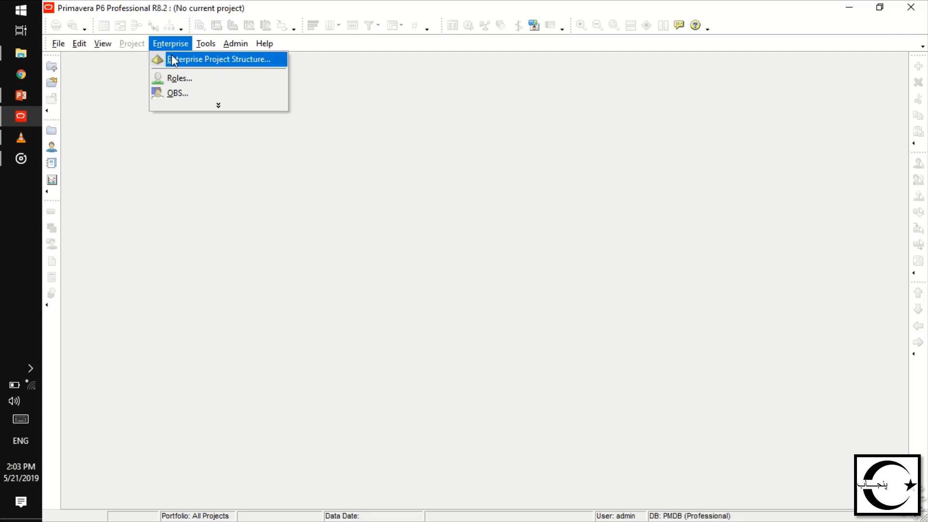
left_click(173, 58)
left_click(264, 129)
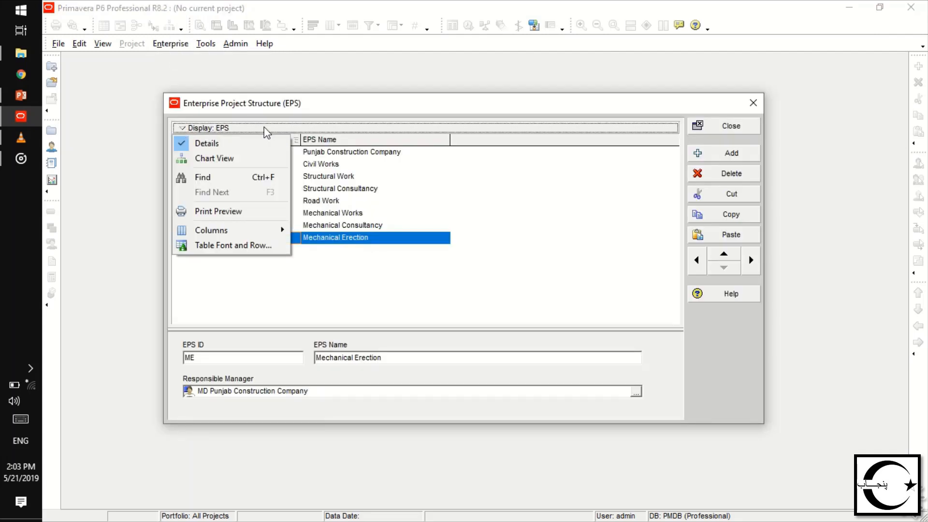
left_click(265, 128)
left_click(264, 127)
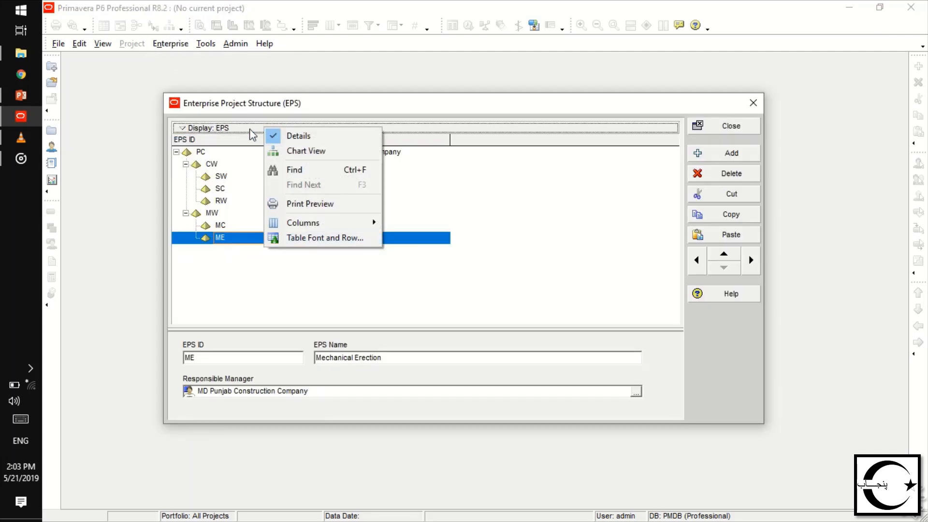
mouse_move(363, 222)
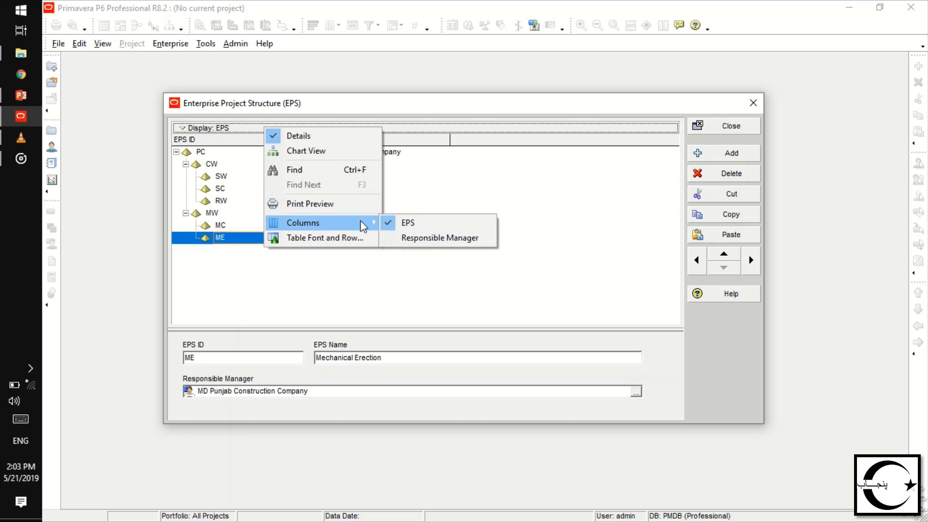
left_click(421, 243)
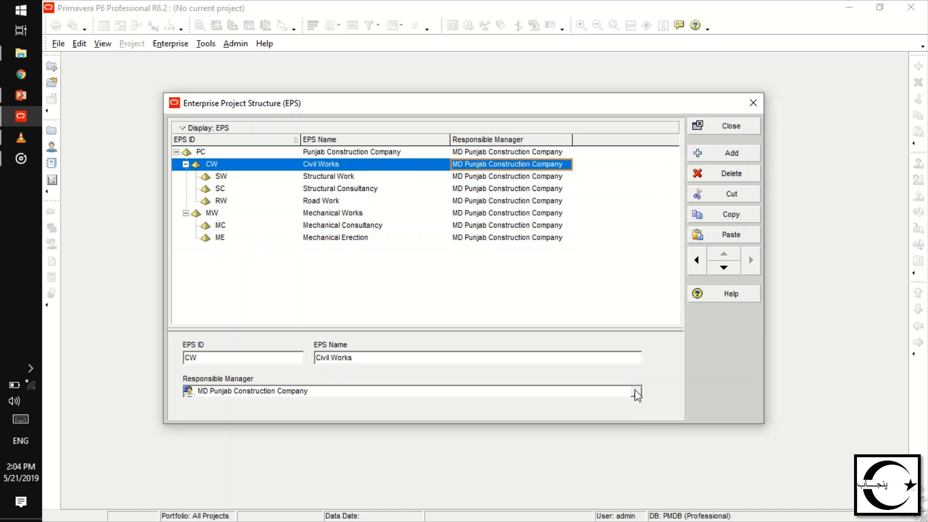
Assign MD Civil as responsible manager of Civil Works, including the WBS elements within it
left_click(636, 393)
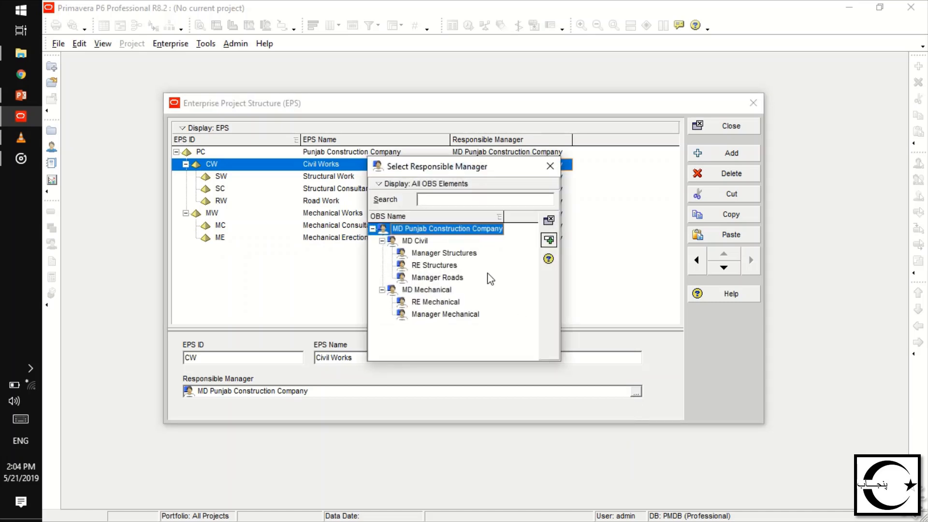
left_click(419, 241)
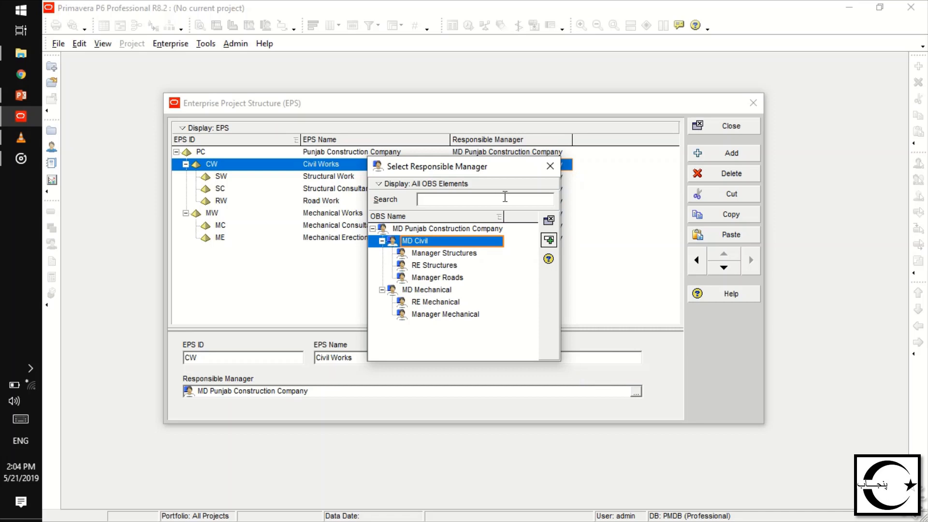
left_click(549, 240)
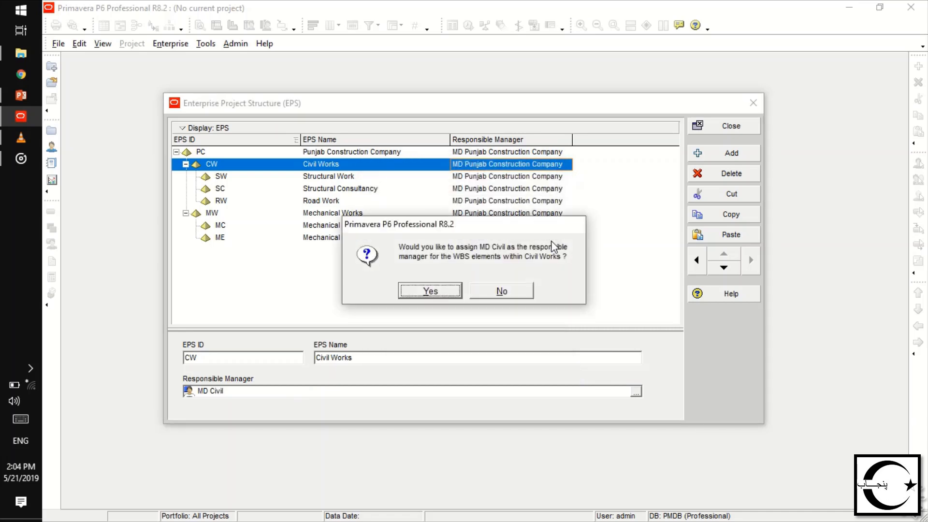
left_click(445, 291)
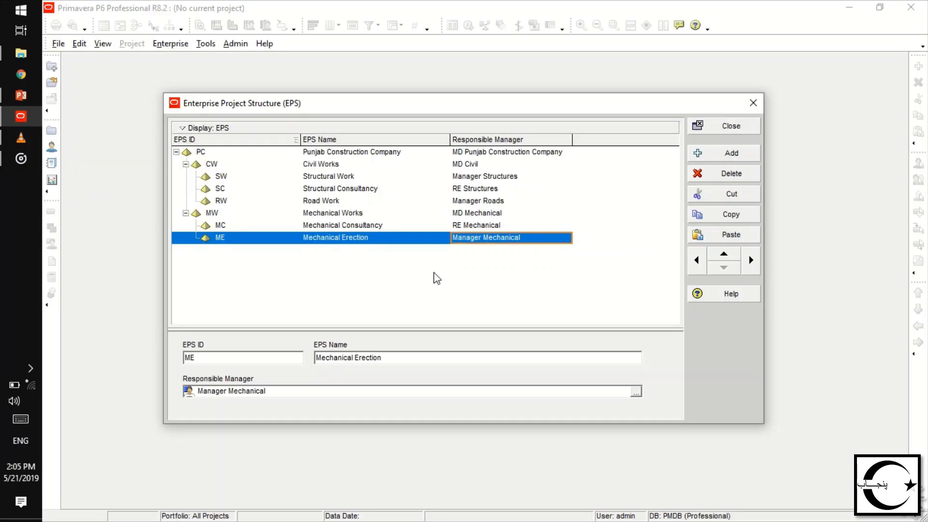
Switch the enterprise project structure to chart view to review each element's responsible manager
left_click(210, 128)
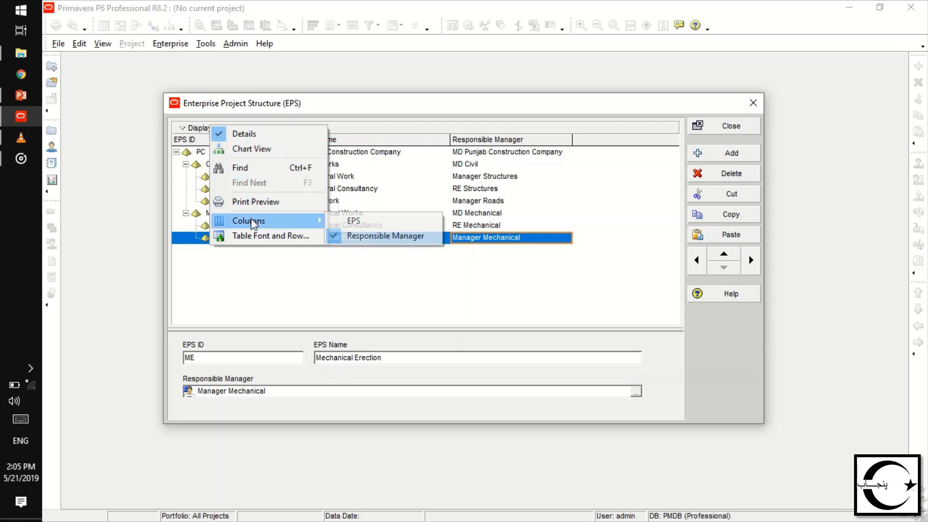
left_click(260, 150)
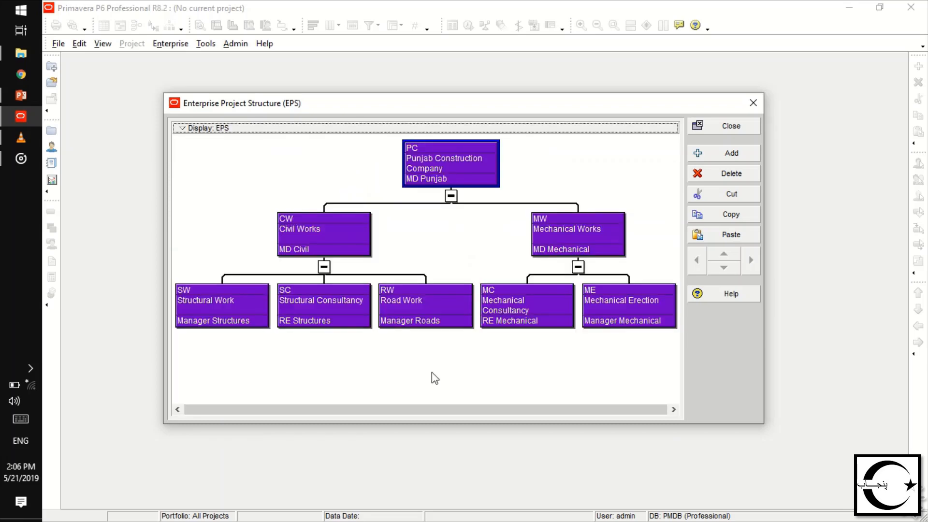